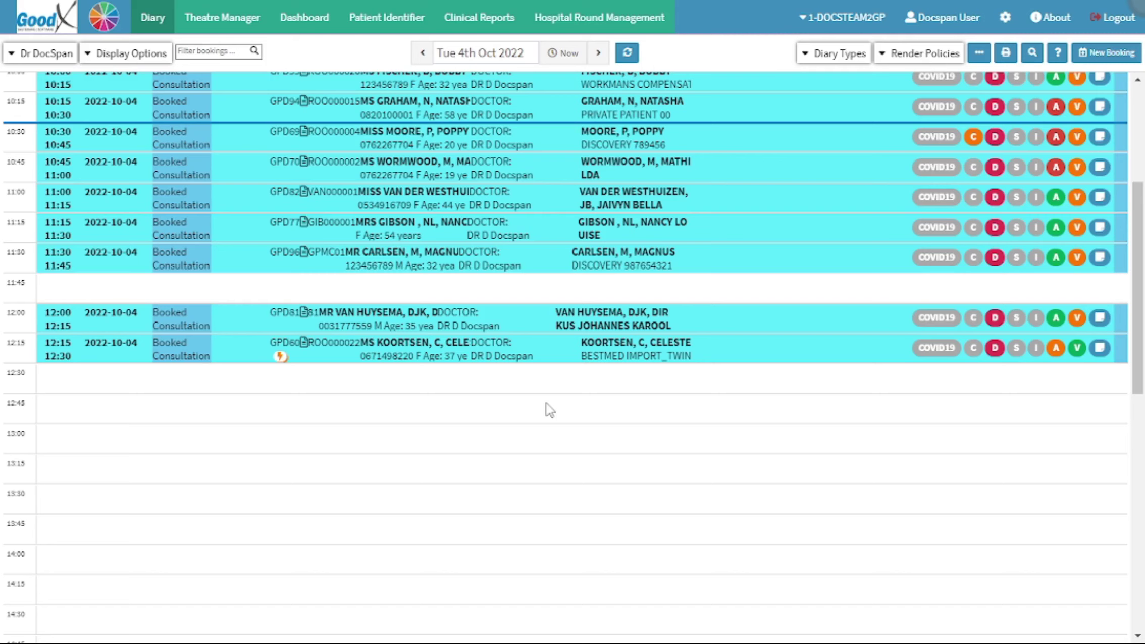
left_click(549, 409)
left_click(556, 137)
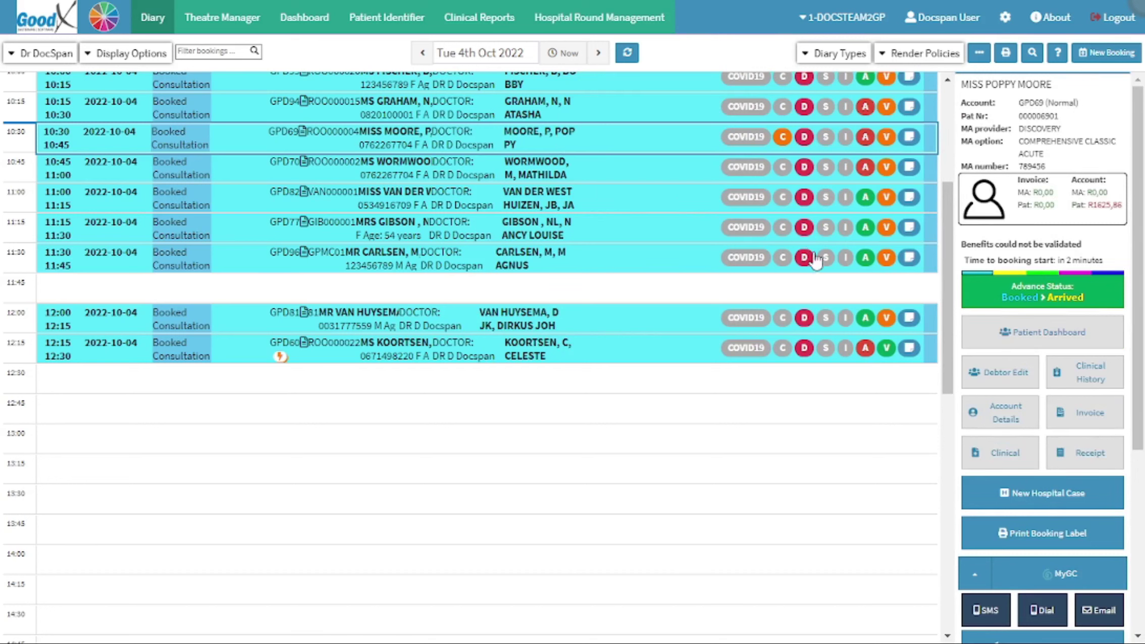
left_click(1040, 353)
left_click(1015, 373)
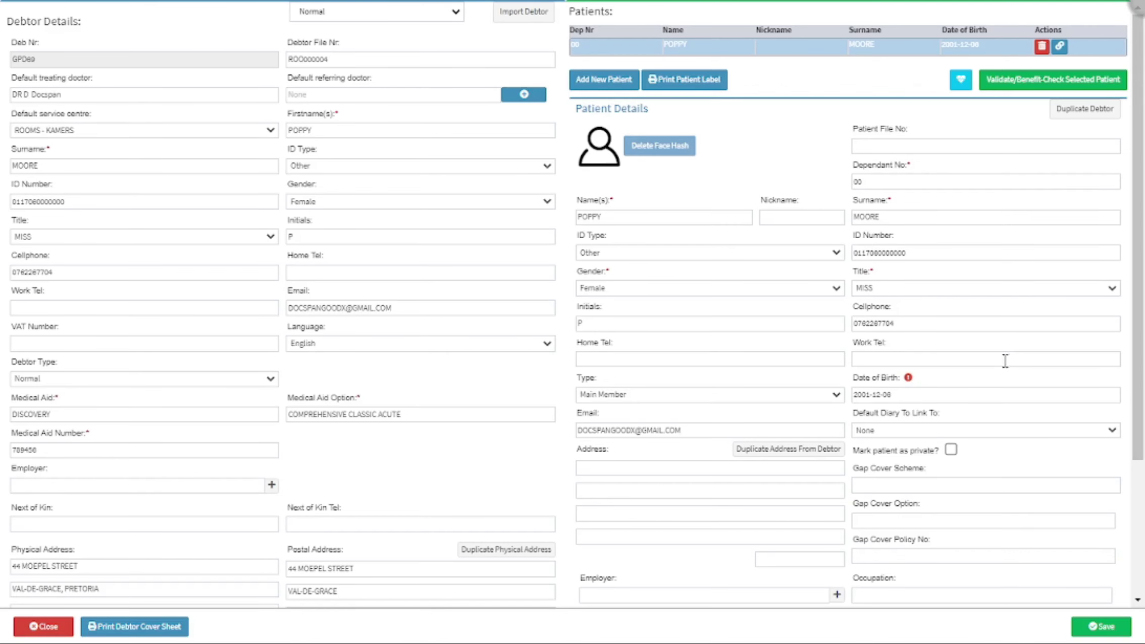
left_click(564, 263)
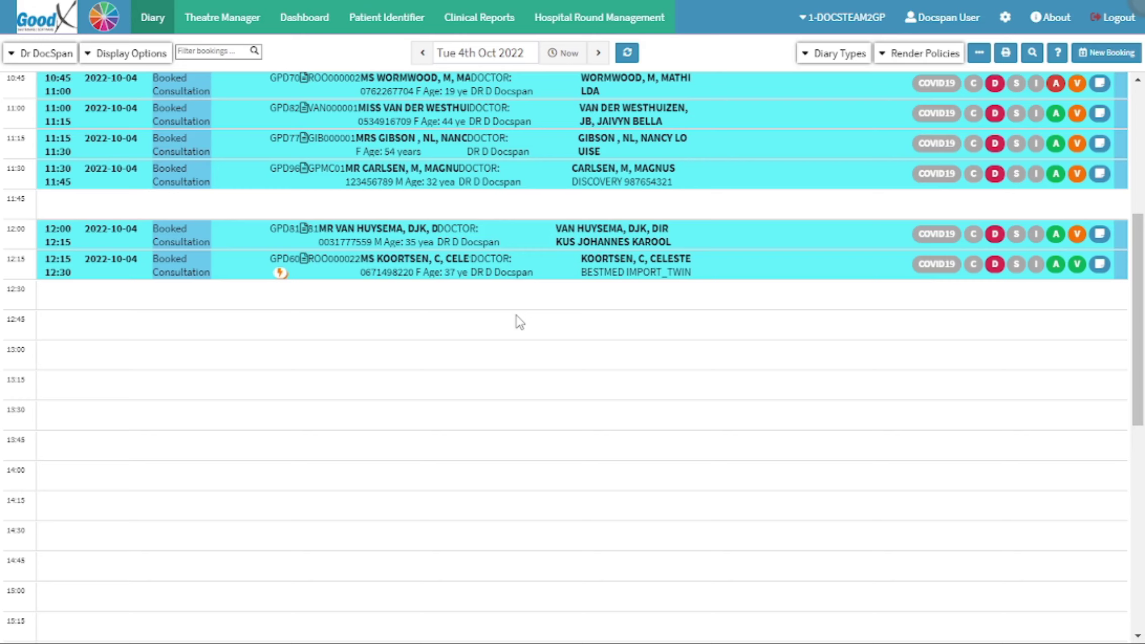
left_click(519, 322)
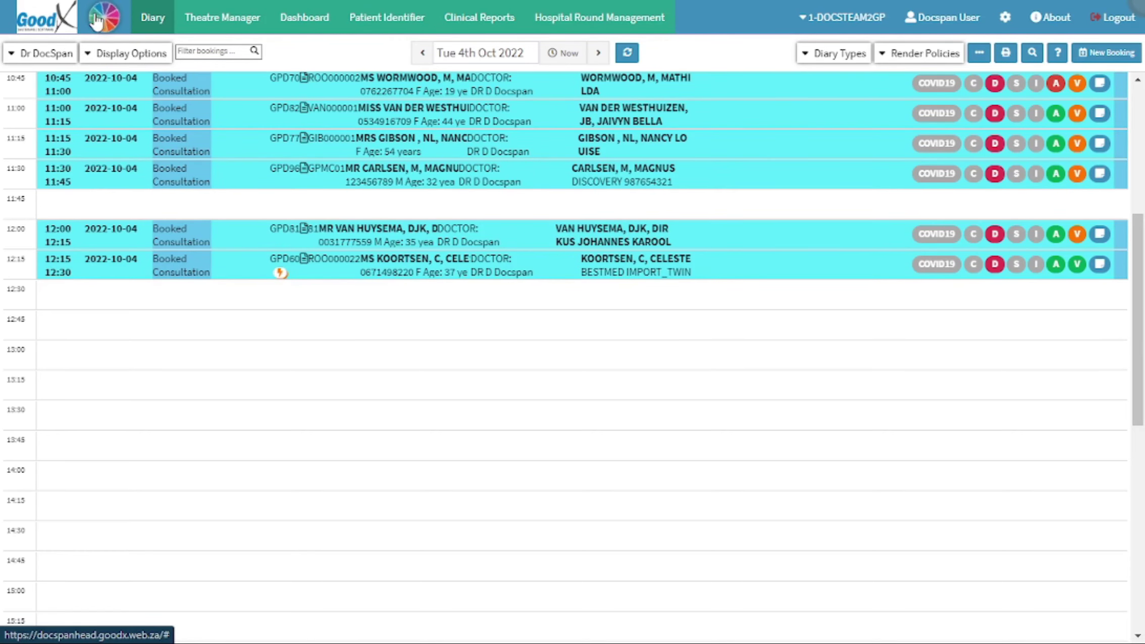
Switch to the Debtors module from the GoodX wheel menu
left_click(96, 19)
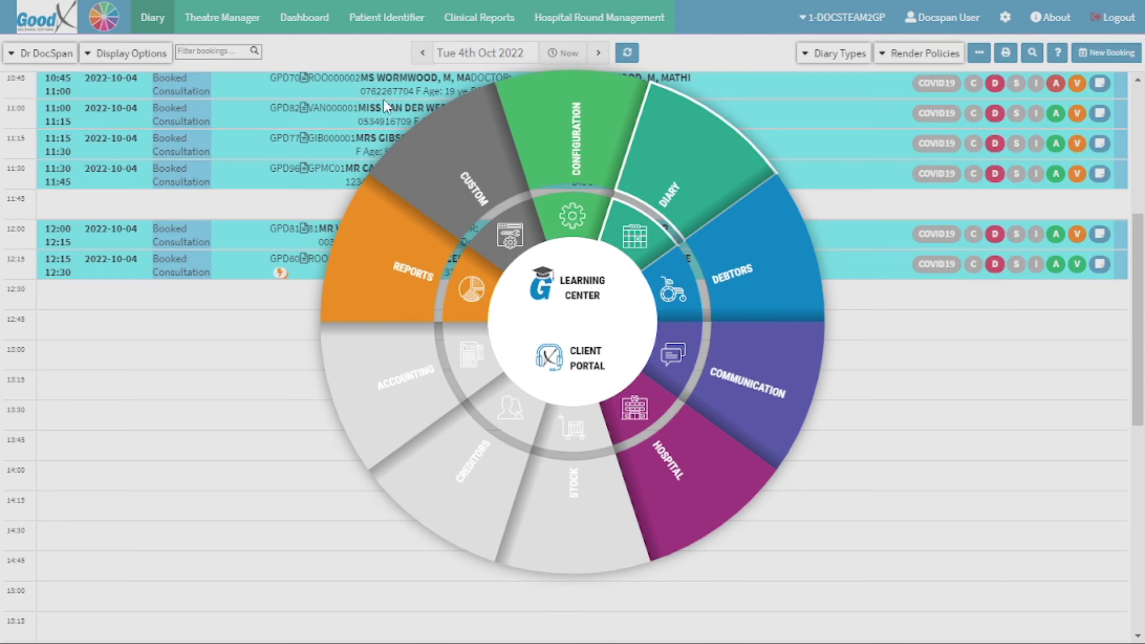
left_click(772, 236)
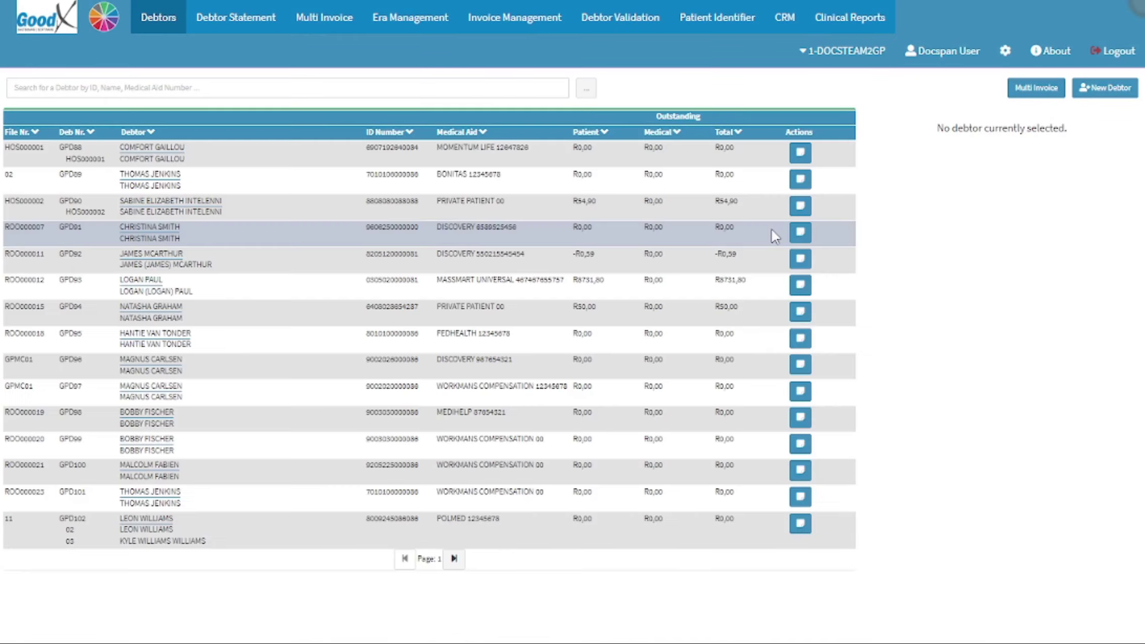
left_click(884, 194)
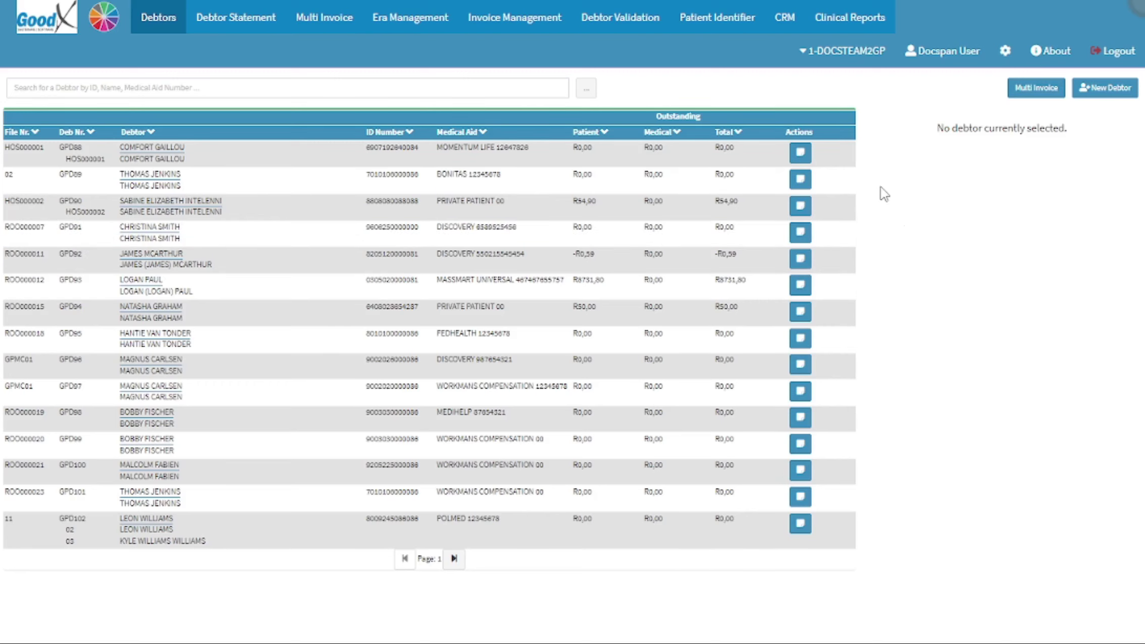
left_click(19, 88)
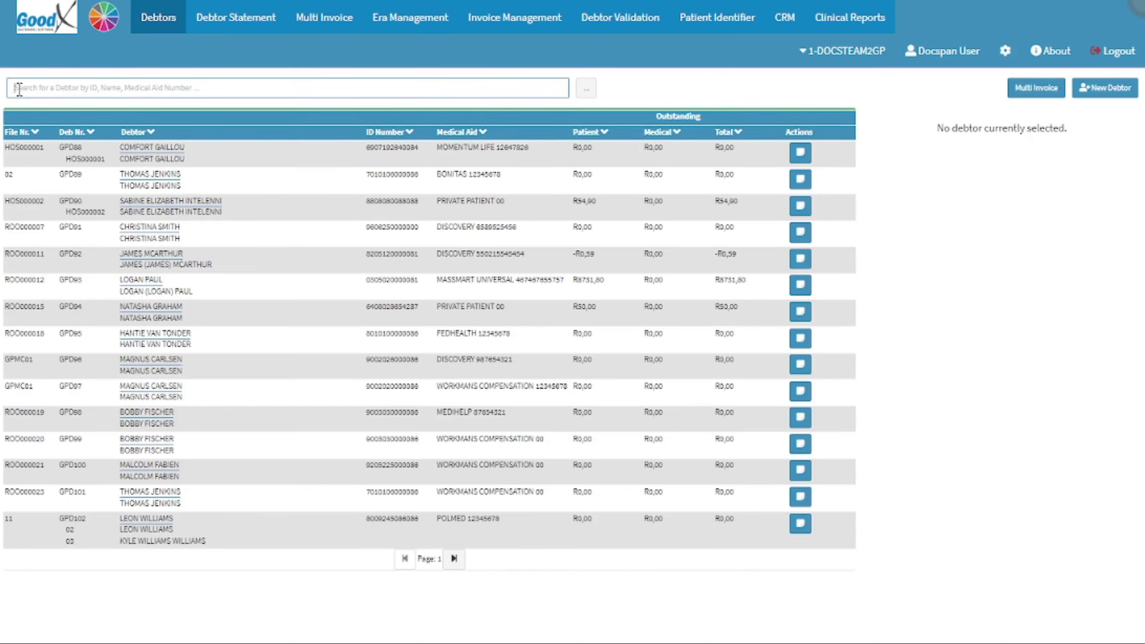
type("s")
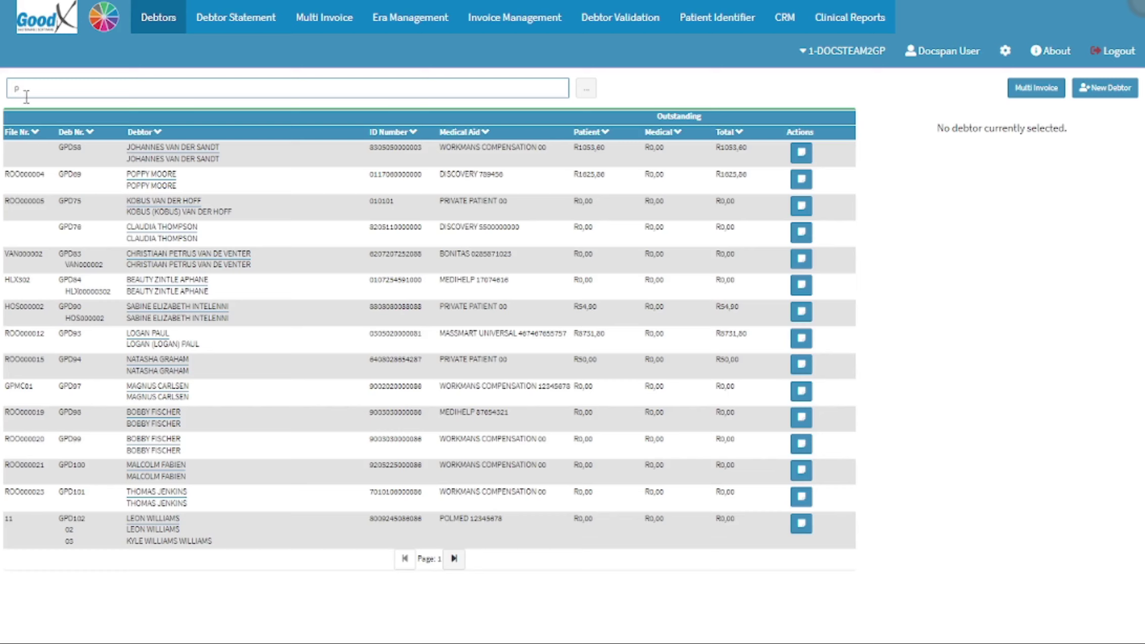
left_click(196, 179)
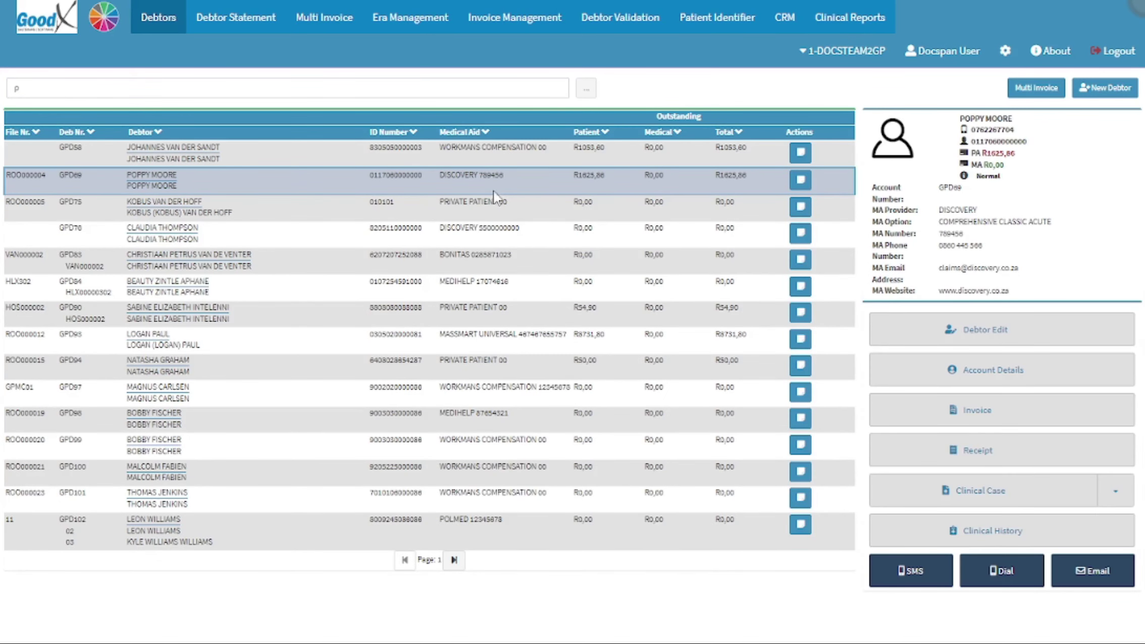
left_click(1076, 246)
left_click(1071, 332)
left_click(1072, 332)
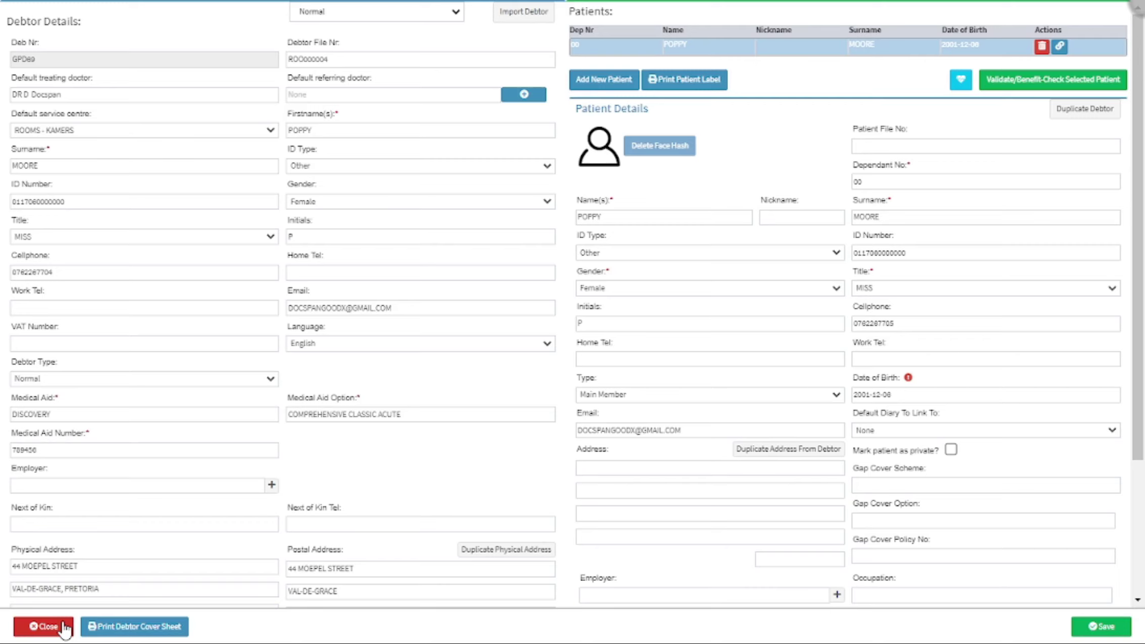
left_click(64, 629)
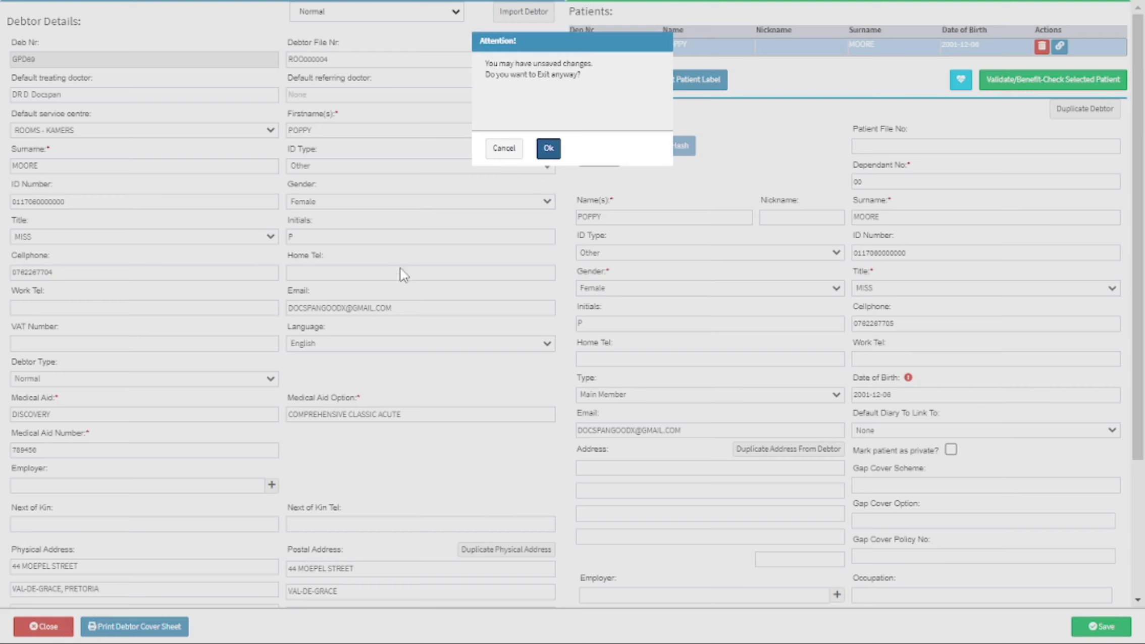
left_click(506, 151)
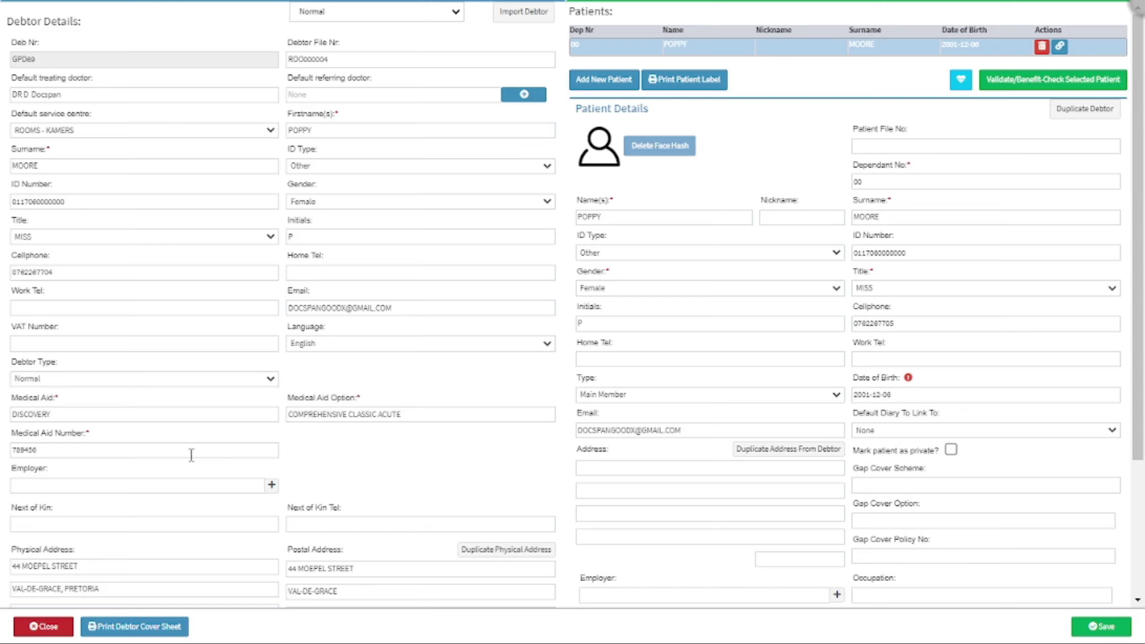
left_click(56, 631)
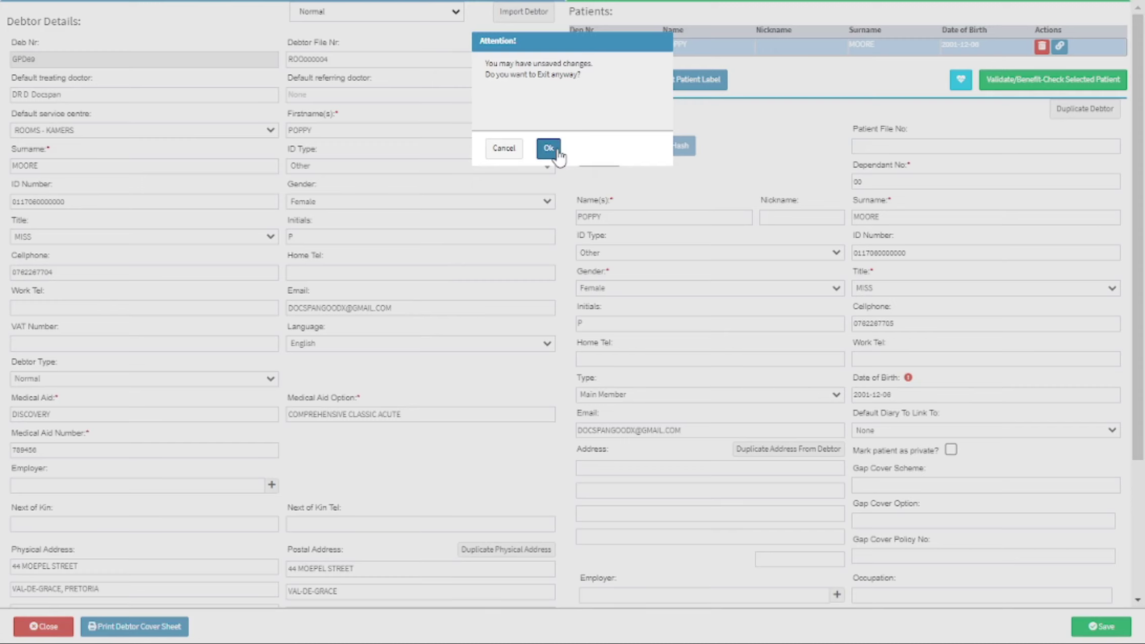
left_click(504, 150)
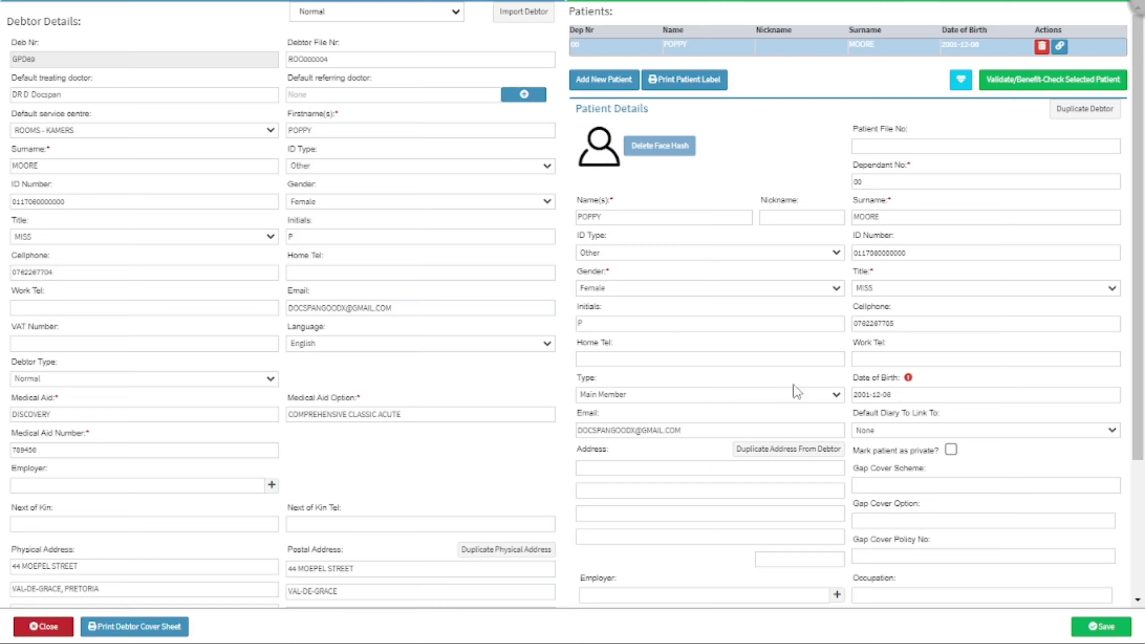
left_click(1112, 632)
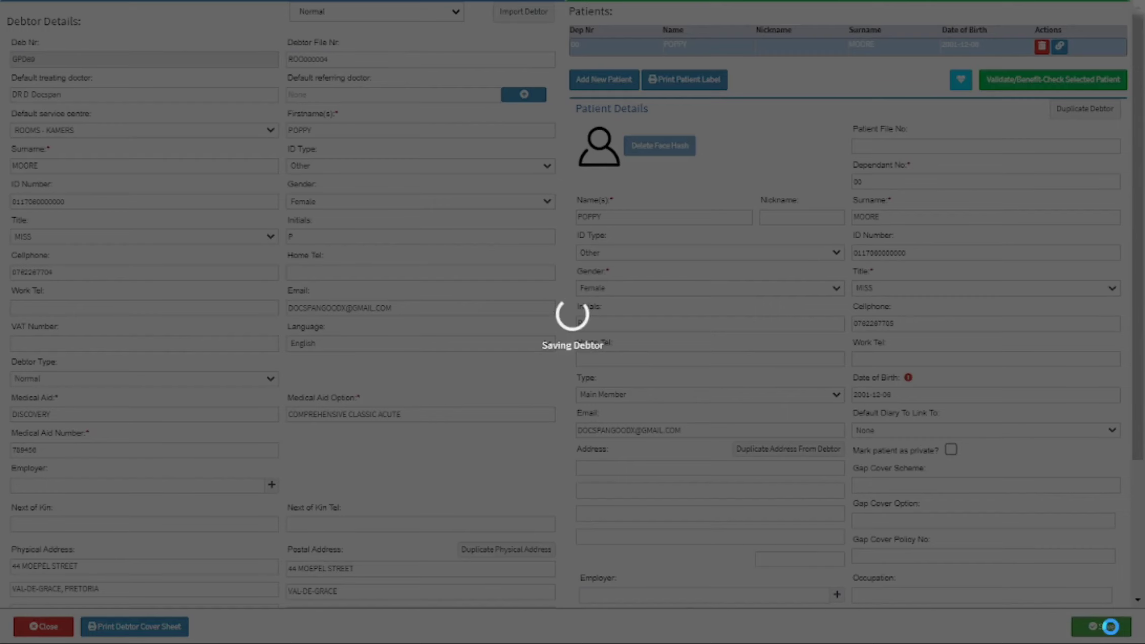